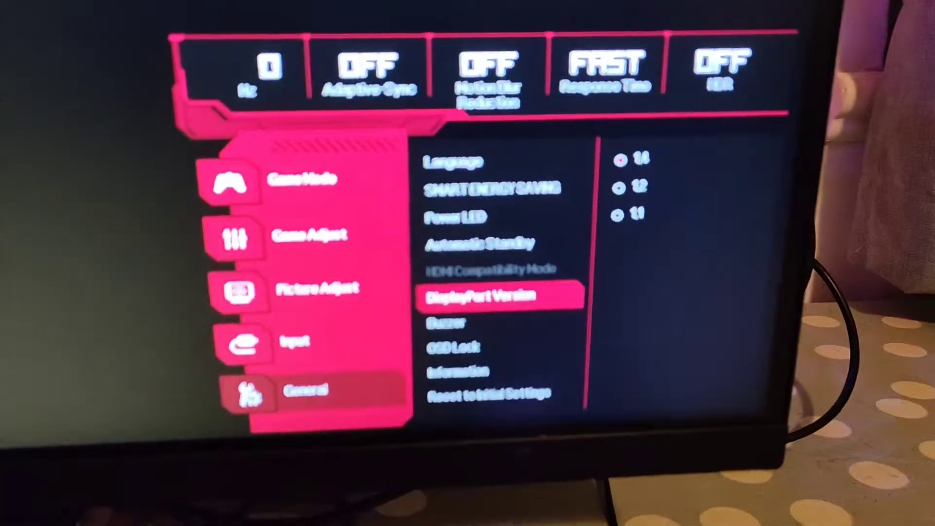
Choose a DisplayPort Version option, which lands on 1.1 with a 120 Hz readout.
key("Right")
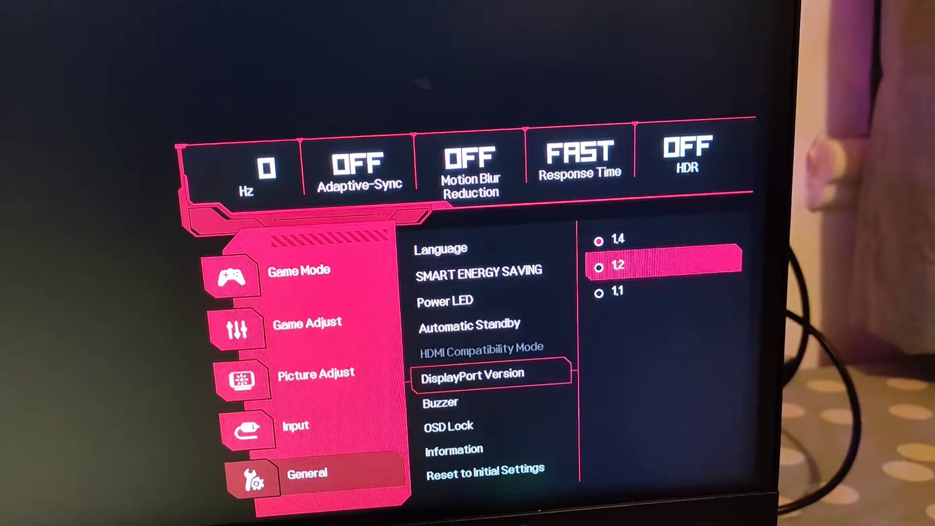
key("Return")
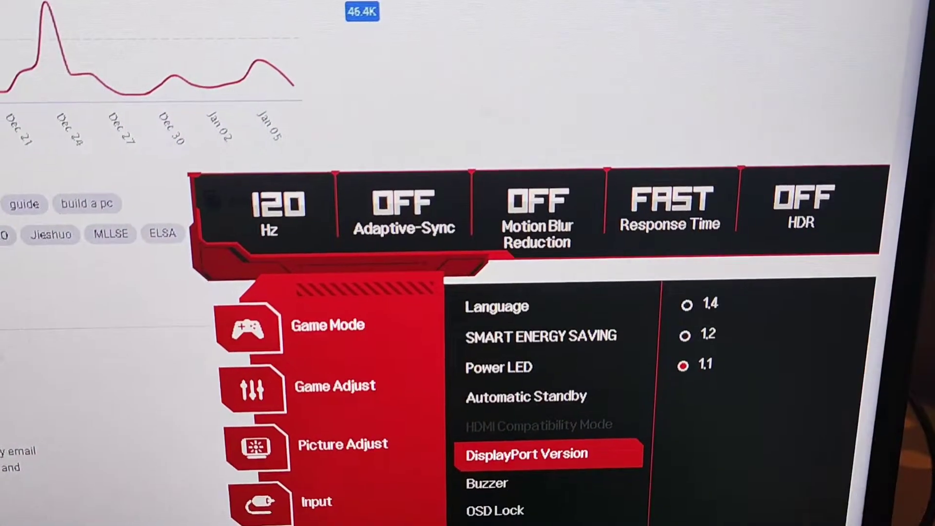
Move DisplayPort Version from 1.1 back to 1.2, restoring the 144 Hz refresh readout.
key("Right")
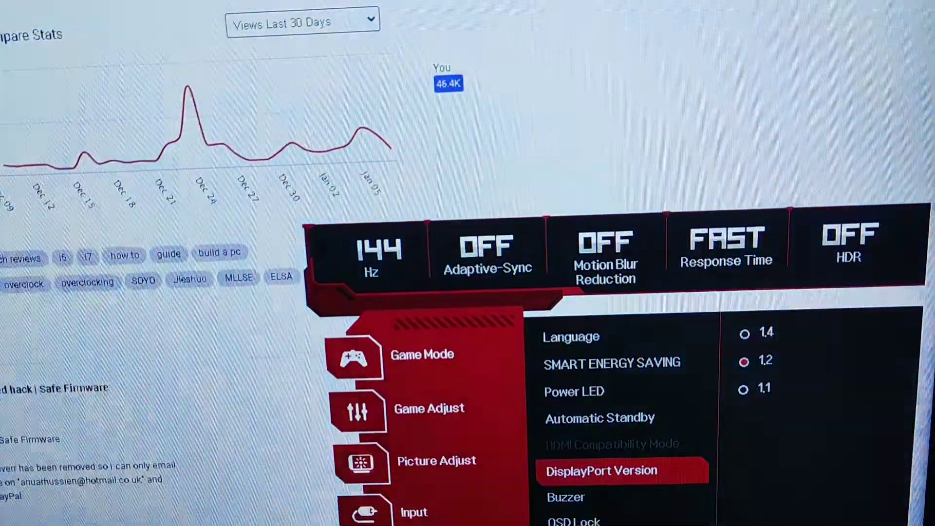
key("Right")
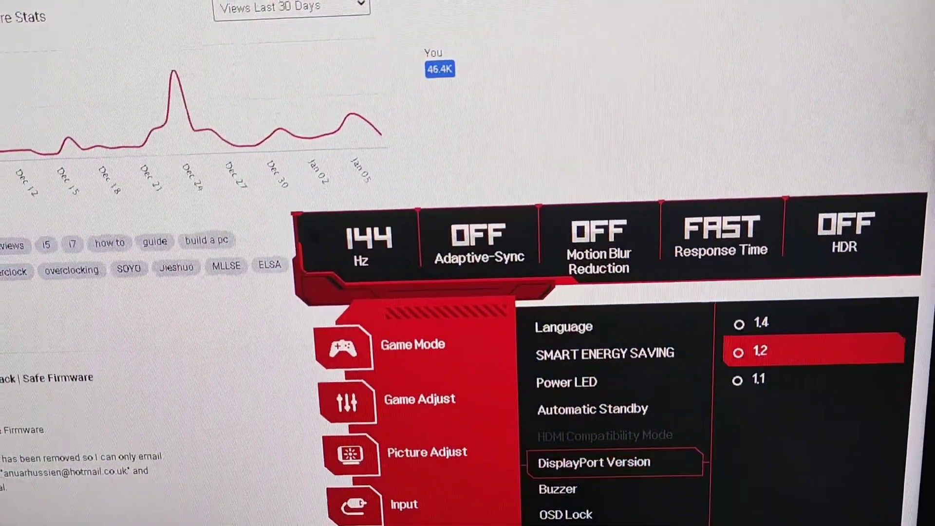